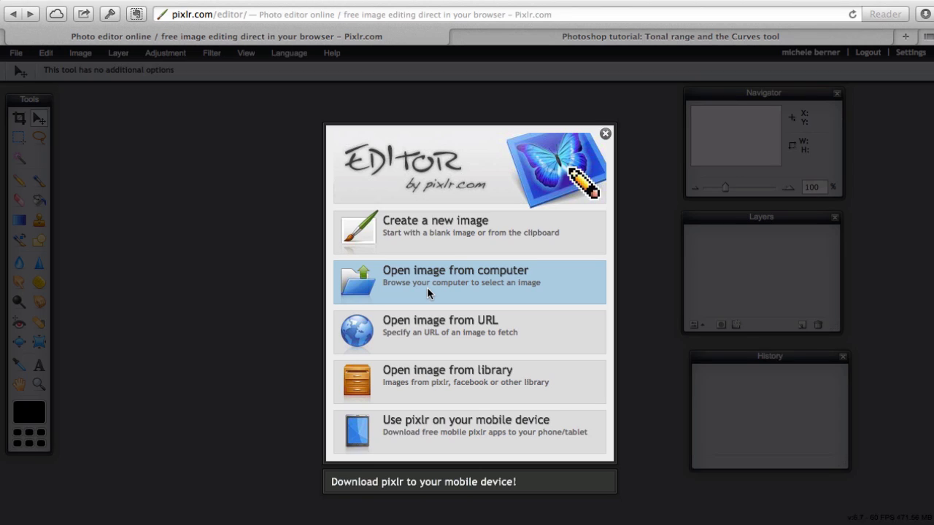
Step: Open the crooked_sea horizon photo from the computer and start Edit > Free transform on it
{"action": "left_click", "coordinate": [426, 286]}
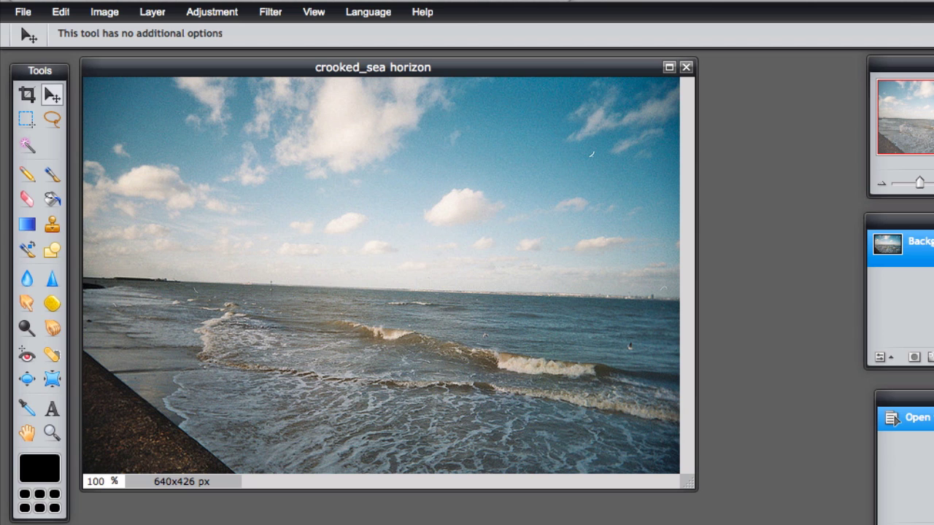
{"action": "left_click", "coordinate": [60, 12]}
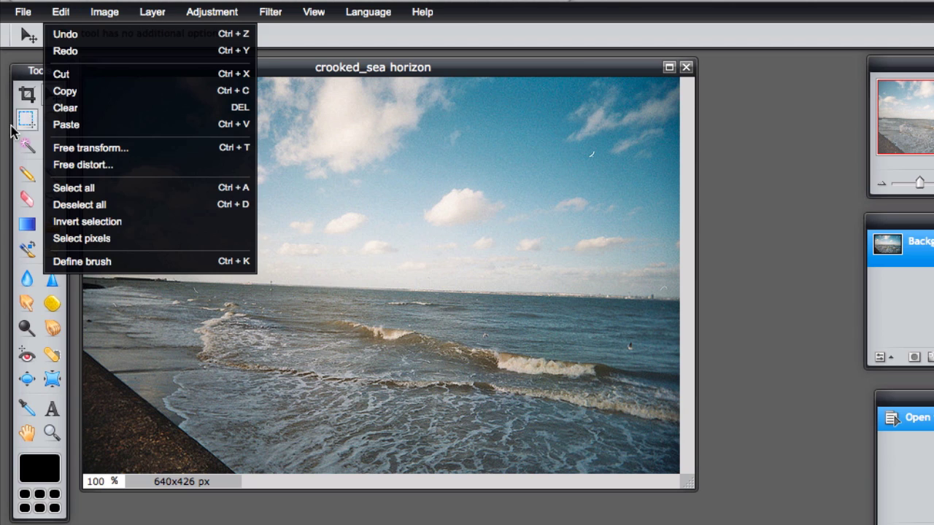
{"action": "left_click", "coordinate": [86, 148]}
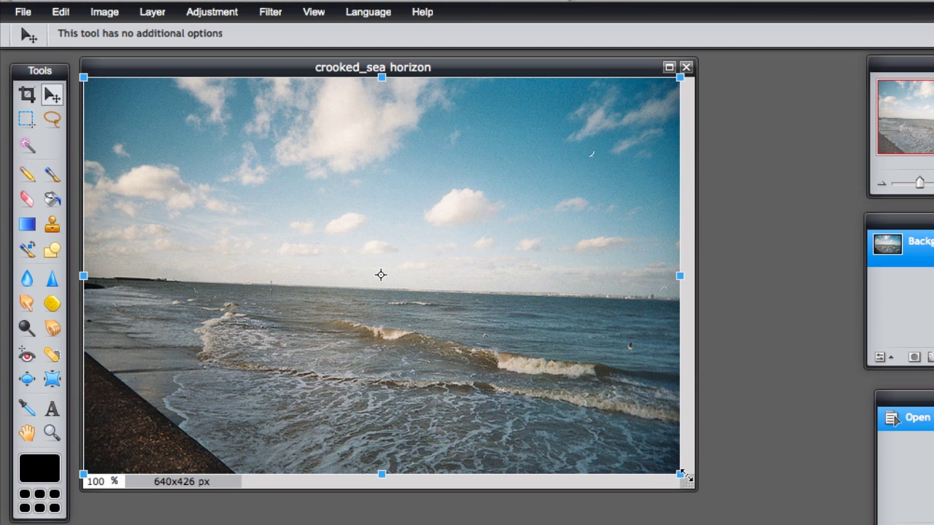
Step: Slightly shrink the photo, rotate it counter-clockwise until the horizon is level, and apply the transform
{"action": "mouse_move", "coordinate": [679, 474]}
{"action": "left_mouse_down"}
{"action": "mouse_move", "coordinate": [536, 387]}
{"action": "mouse_move", "coordinate": [465, 295]}
{"action": "mouse_move", "coordinate": [465, 306]}
{"action": "mouse_move", "coordinate": [540, 383]}
{"action": "mouse_move", "coordinate": [650, 400]}
{"action": "mouse_move", "coordinate": [601, 292]}
{"action": "mouse_move", "coordinate": [566, 392]}
{"action": "mouse_move", "coordinate": [560, 452]}
{"action": "mouse_move", "coordinate": [671, 440]}
{"action": "mouse_move", "coordinate": [671, 462]}
{"action": "mouse_move", "coordinate": [660, 436]}
{"action": "mouse_move", "coordinate": [601, 382]}
{"action": "mouse_move", "coordinate": [682, 475]}
{"action": "left_mouse_up"}
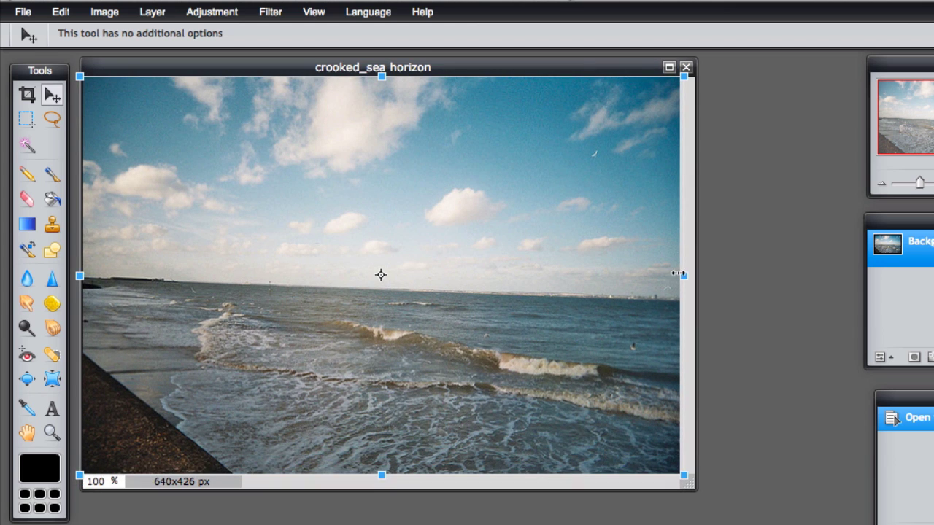
{"action": "left_click_drag", "start_coordinate": [683, 272], "coordinate": [673, 276]}
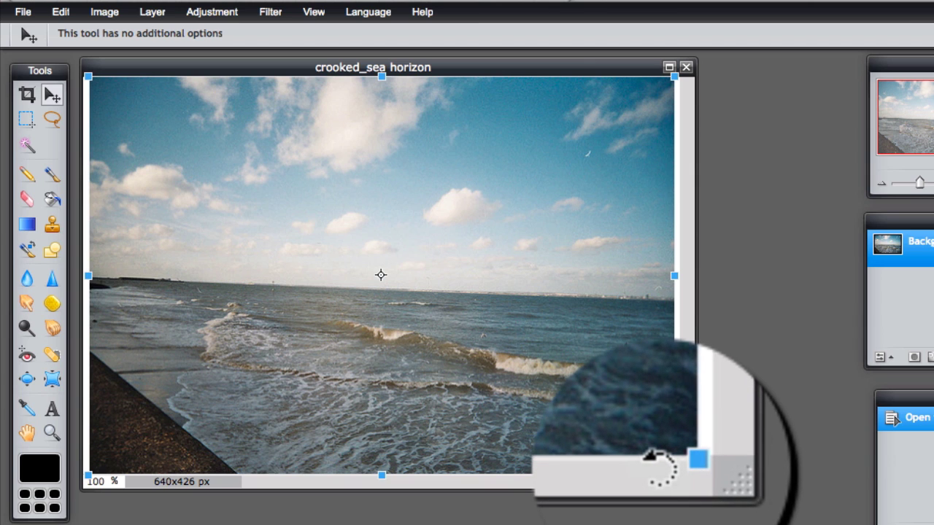
{"action": "left_click_drag", "start_coordinate": [664, 473], "coordinate": [647, 454]}
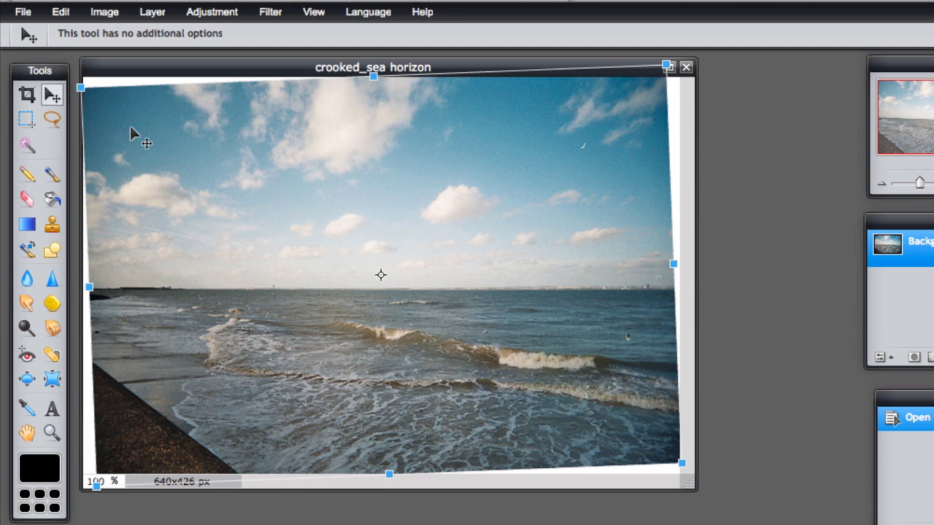
{"action": "left_click", "coordinate": [60, 13]}
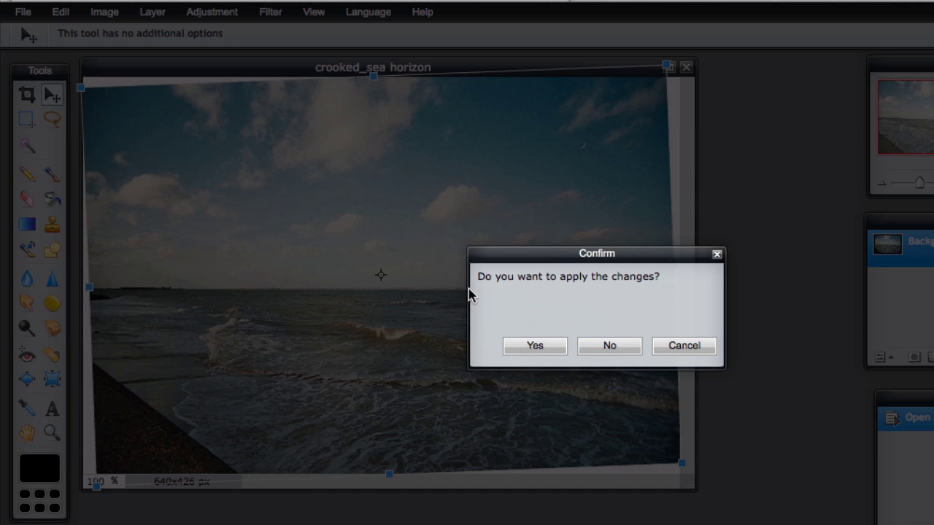
{"action": "left_click", "coordinate": [552, 347]}
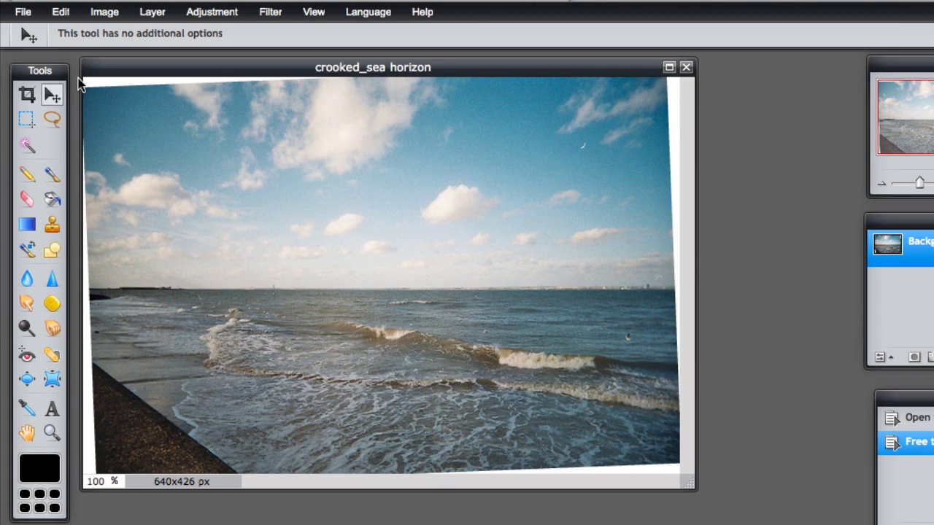
Step: Draw a rectangular marquee with No restriction inside the photo, excluding the white corner wedges
{"action": "left_click", "coordinate": [27, 119]}
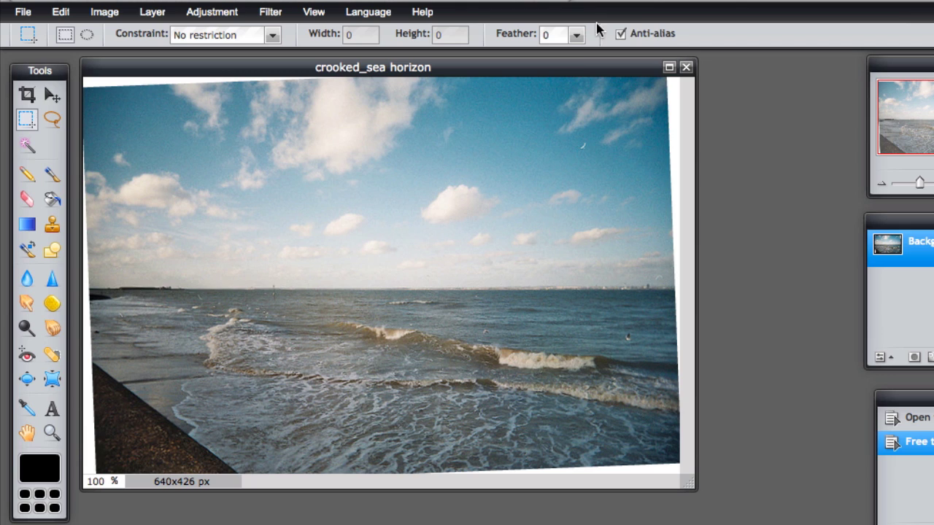
{"action": "left_click", "coordinate": [271, 38]}
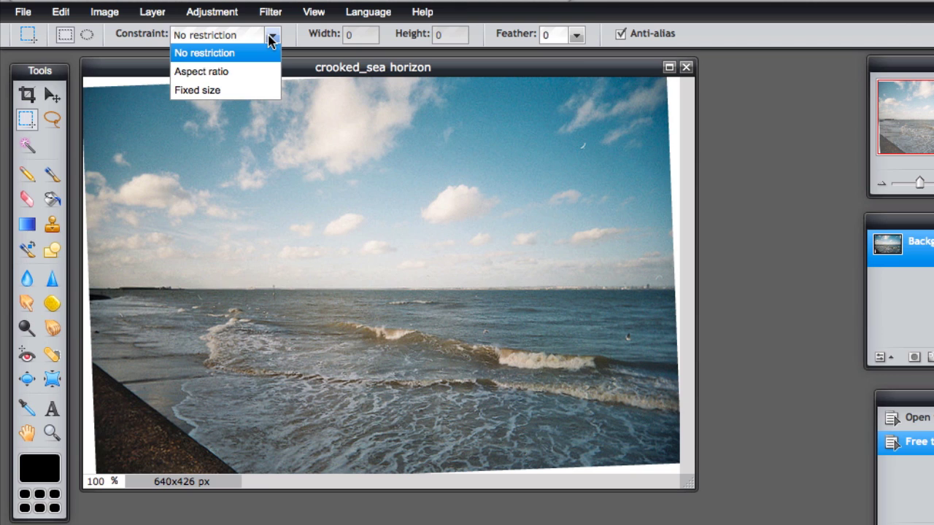
{"action": "left_click", "coordinate": [117, 49]}
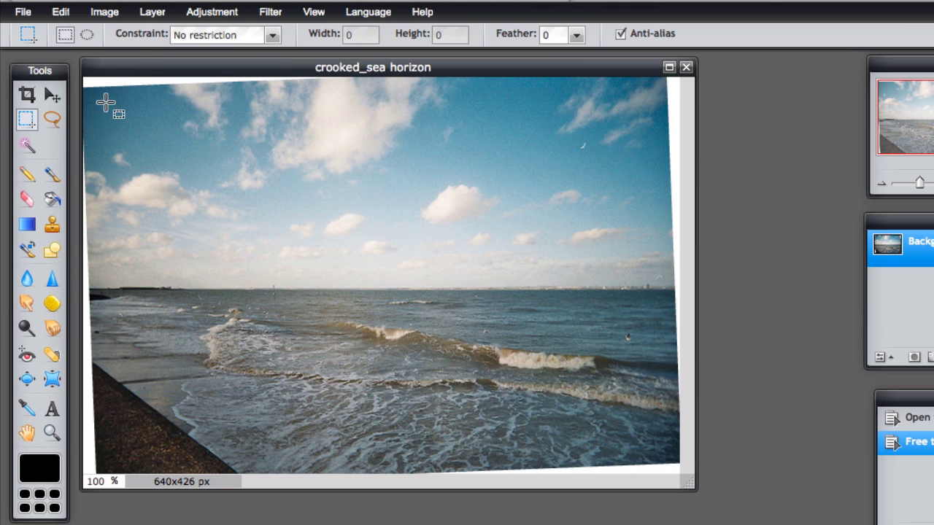
{"action": "left_click_drag", "start_coordinate": [101, 102], "coordinate": [661, 460]}
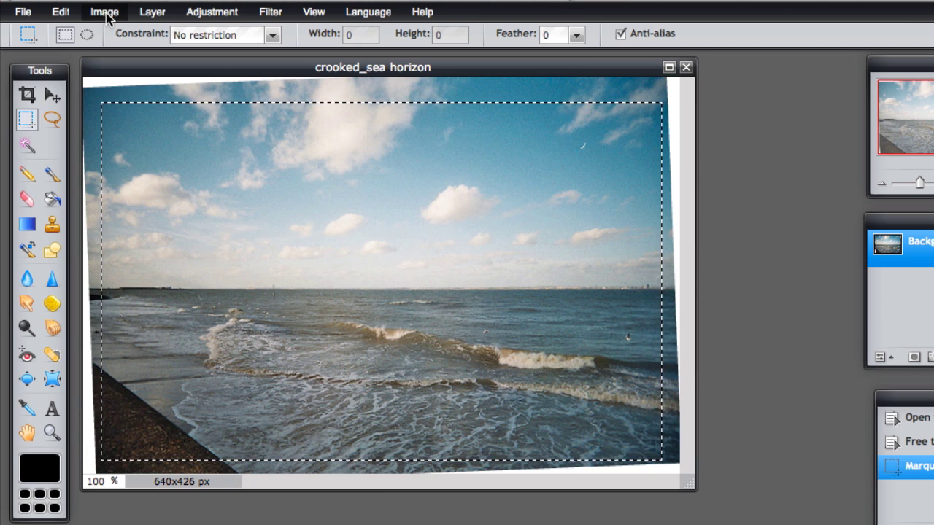
Step: Copy the selection and create a new 602x385 image from the clipboard
{"action": "left_click", "coordinate": [62, 13]}
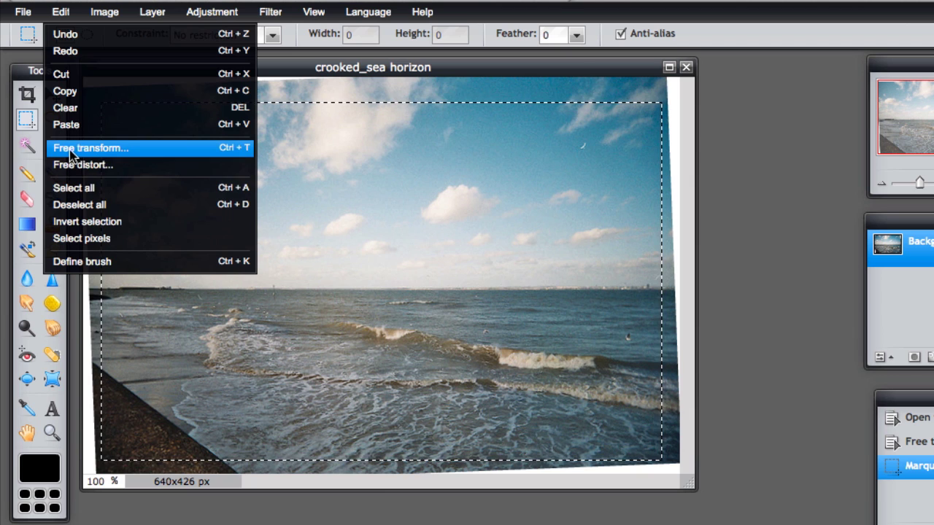
{"action": "left_click", "coordinate": [68, 91]}
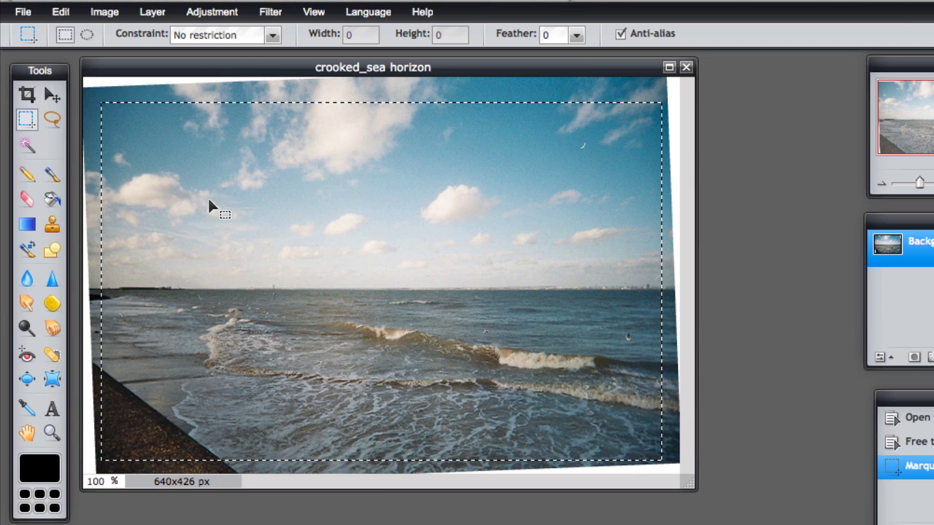
{"action": "left_click", "coordinate": [23, 13]}
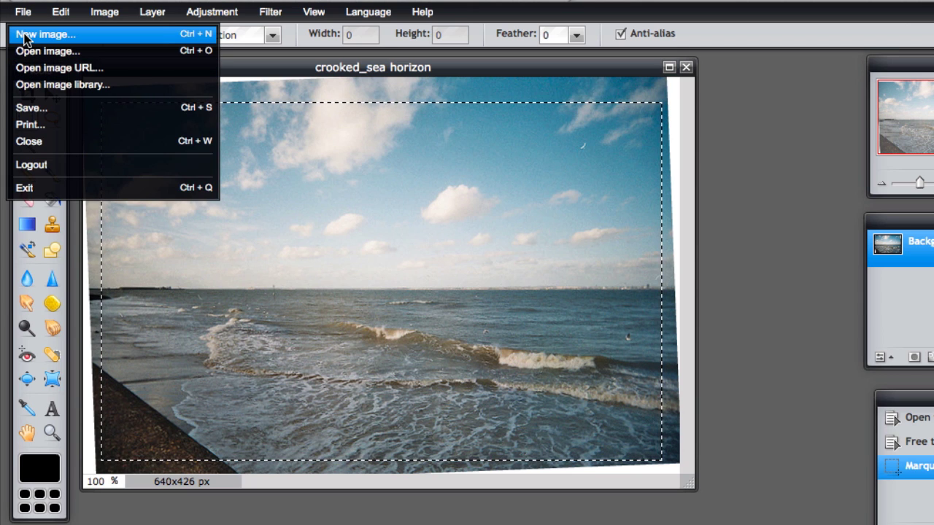
{"action": "left_click", "coordinate": [25, 35]}
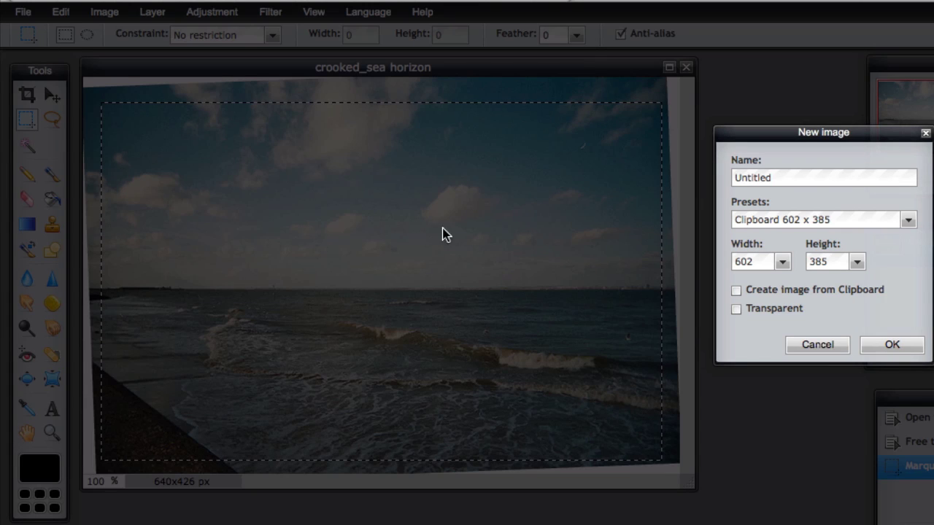
{"action": "left_click", "coordinate": [736, 291]}
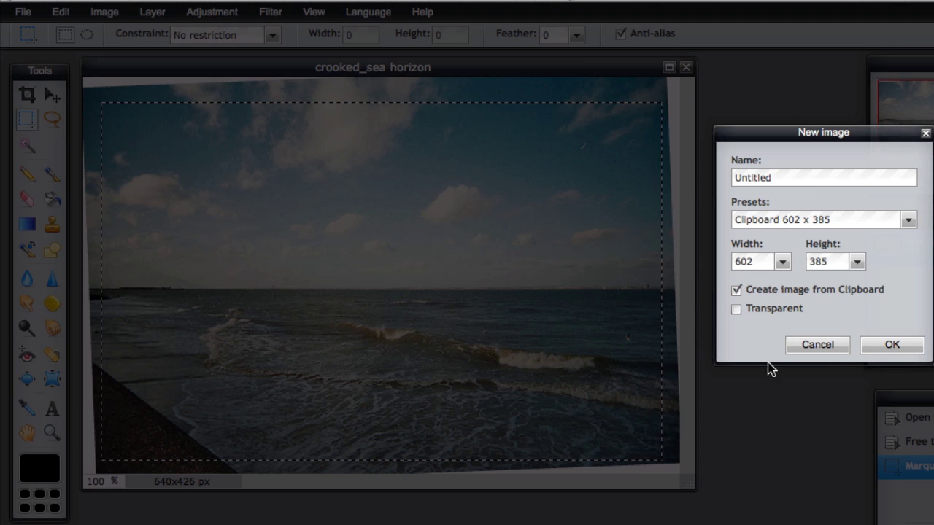
{"action": "left_click", "coordinate": [891, 345]}
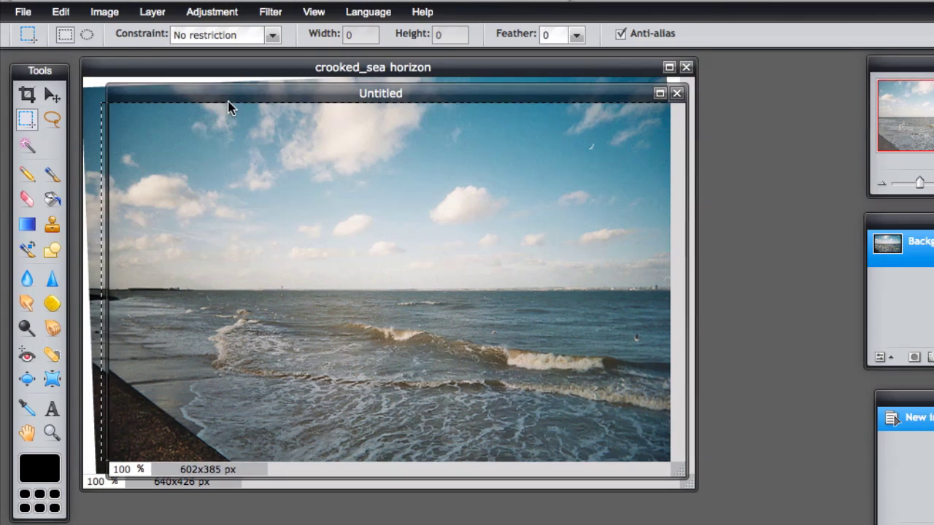
Step: Move the Untitled window to the right and bring the crooked_sea horizon window forward
{"action": "left_click_drag", "start_coordinate": [229, 104], "coordinate": [407, 153]}
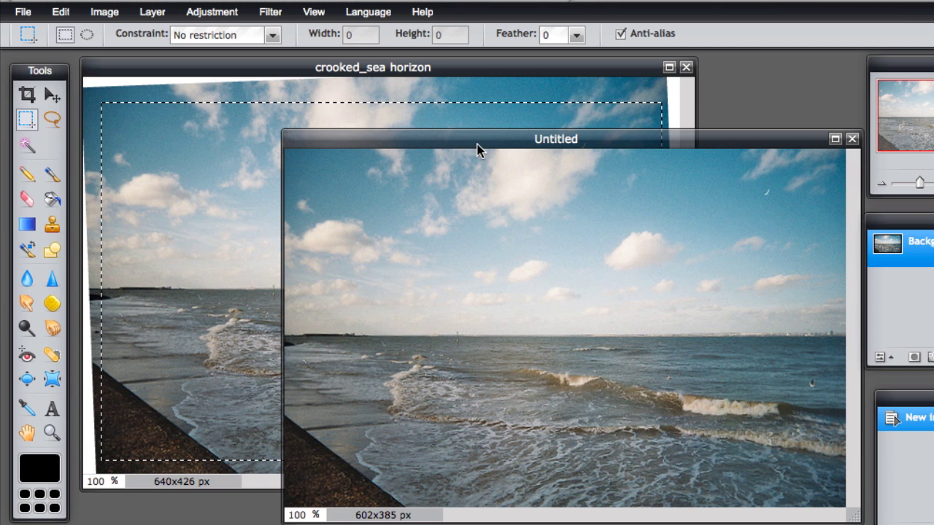
{"action": "left_click_drag", "start_coordinate": [467, 146], "coordinate": [603, 146]}
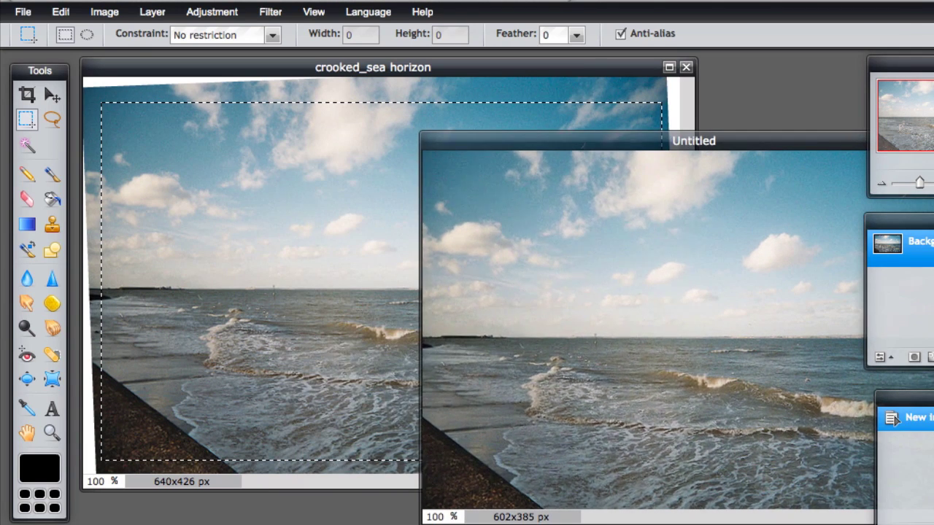
{"action": "left_click", "coordinate": [413, 277]}
Step: Narrow the crooked_sea horizon window and shift the Untitled window a little left
{"action": "mouse_move", "coordinate": [695, 488]}
{"action": "left_mouse_down"}
{"action": "mouse_move", "coordinate": [386, 494]}
{"action": "mouse_move", "coordinate": [462, 444]}
{"action": "mouse_move", "coordinate": [687, 500]}
{"action": "left_mouse_up"}
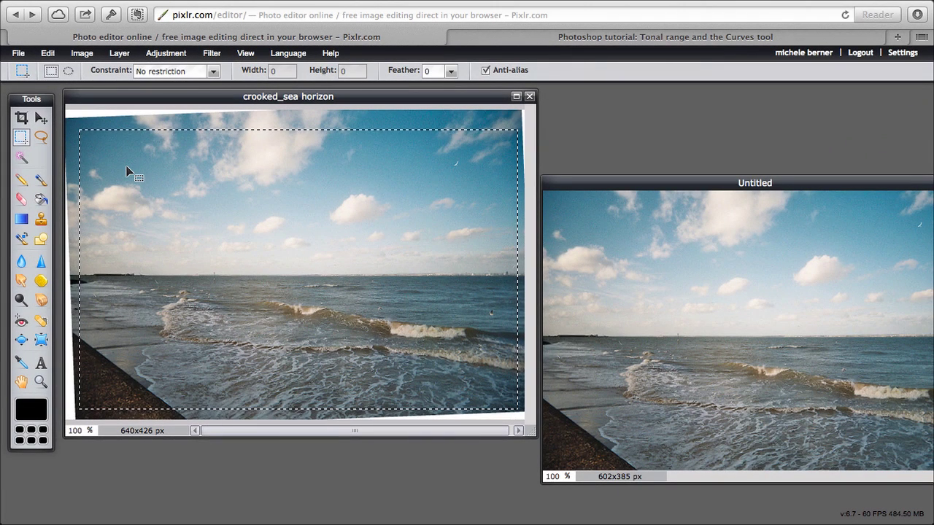
{"action": "left_click_drag", "start_coordinate": [545, 184], "coordinate": [428, 180]}
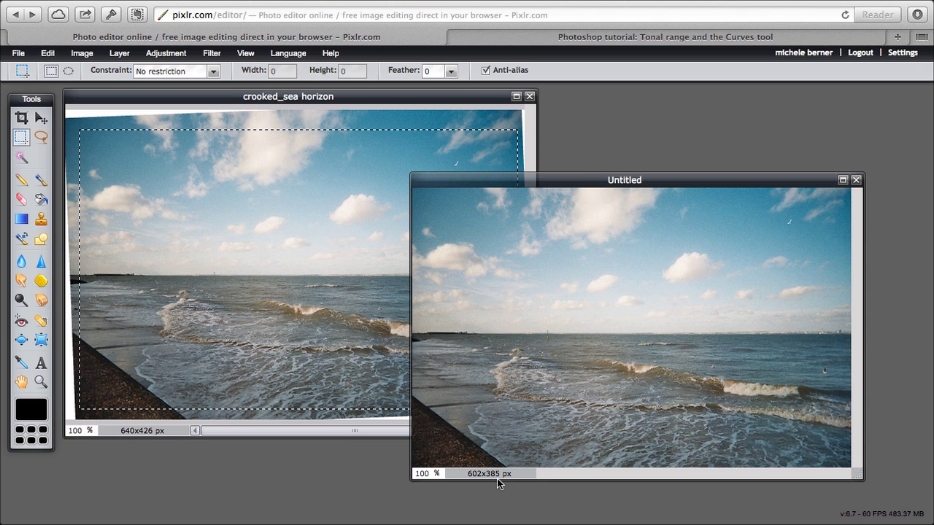
Step: Raise the Untitled image's brightness to 3 with Brightness & Contrast
{"action": "left_click_drag", "start_coordinate": [515, 182], "coordinate": [301, 134]}
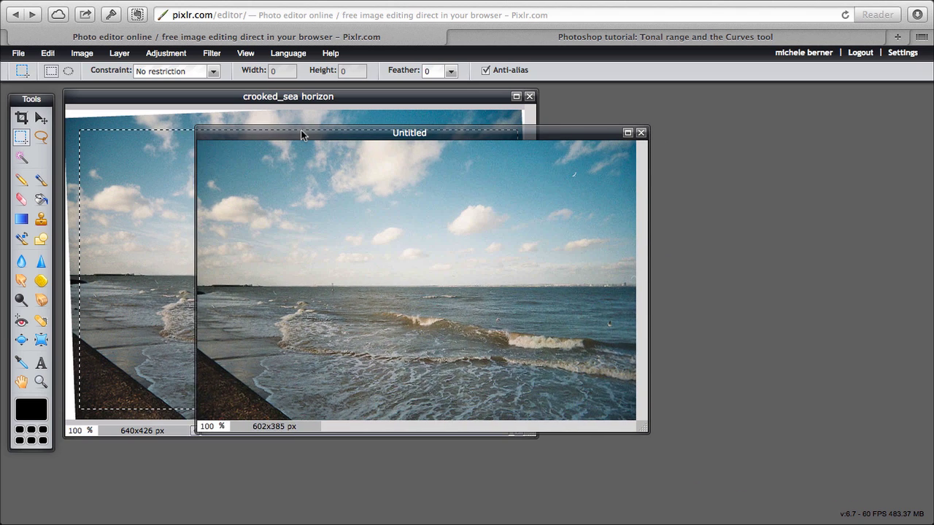
{"action": "left_click", "coordinate": [166, 54]}
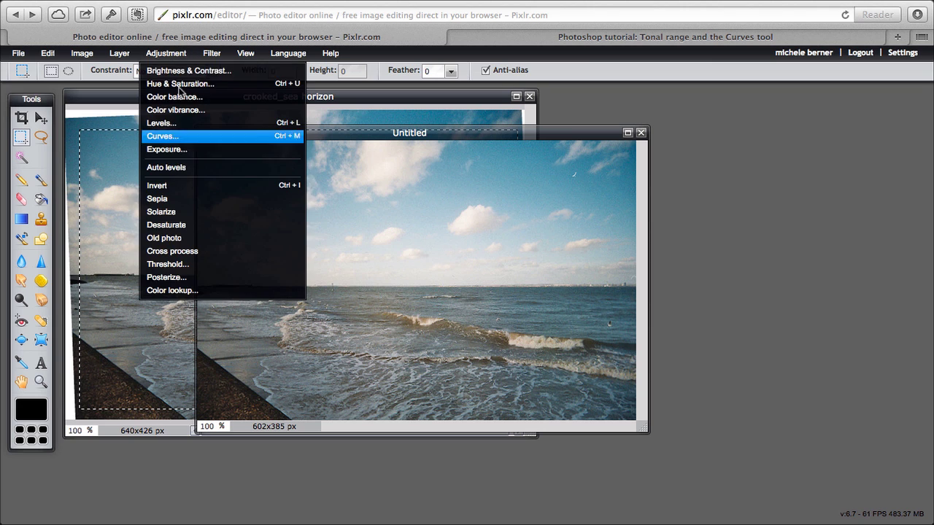
{"action": "left_click", "coordinate": [177, 71]}
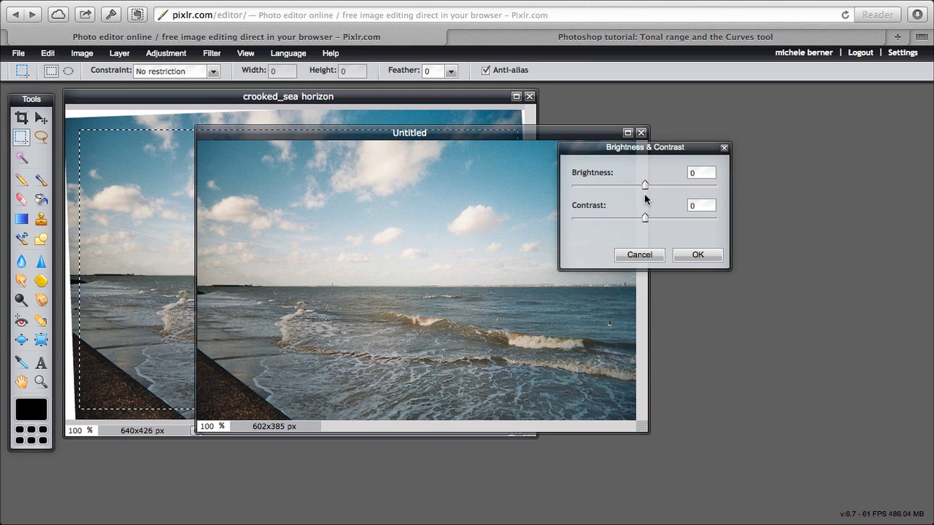
{"action": "left_click_drag", "start_coordinate": [646, 182], "coordinate": [647, 182]}
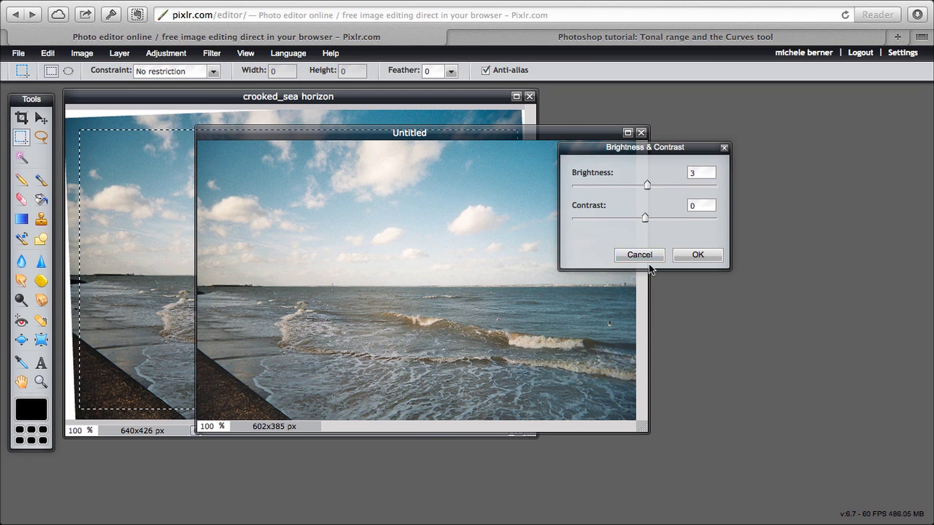
{"action": "left_click", "coordinate": [697, 254]}
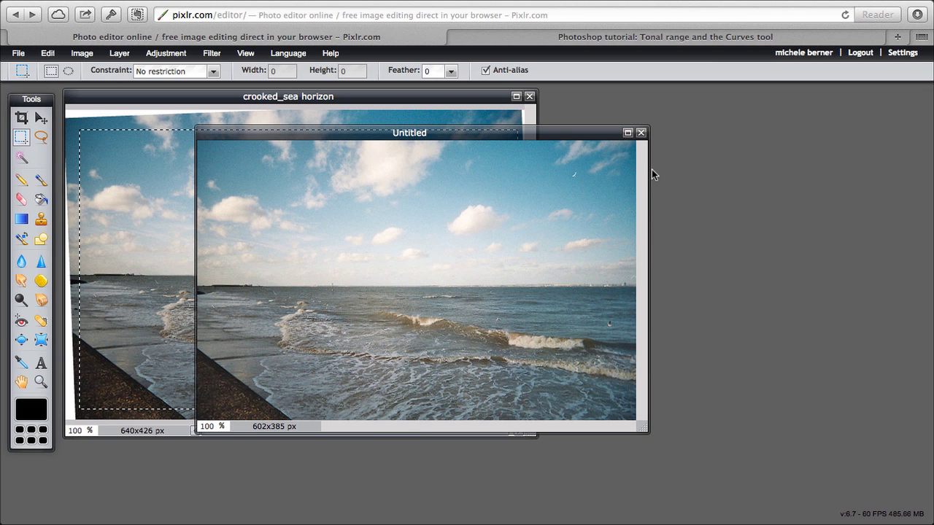
Step: Close the crooked_sea horizon original without saving changes
{"action": "left_click_drag", "start_coordinate": [609, 137], "coordinate": [531, 151]}
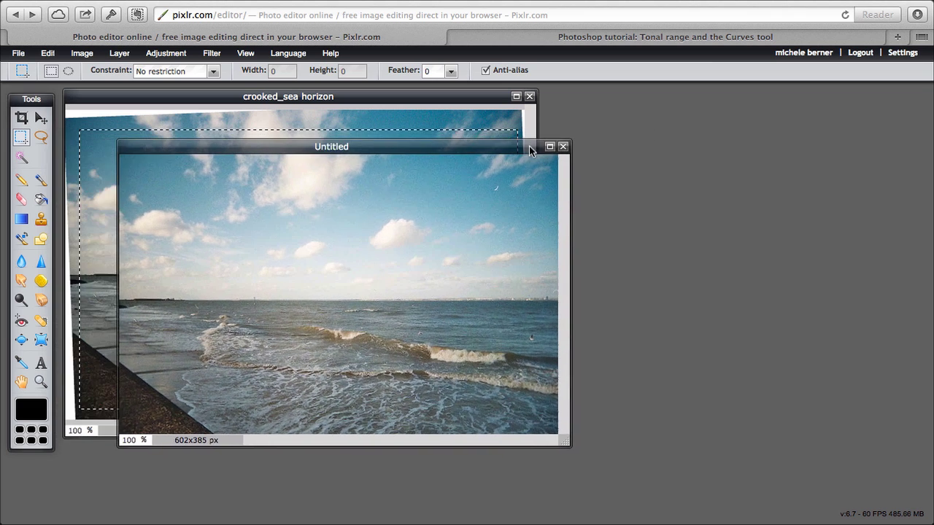
{"action": "left_click", "coordinate": [530, 98]}
{"action": "left_click", "coordinate": [473, 314]}
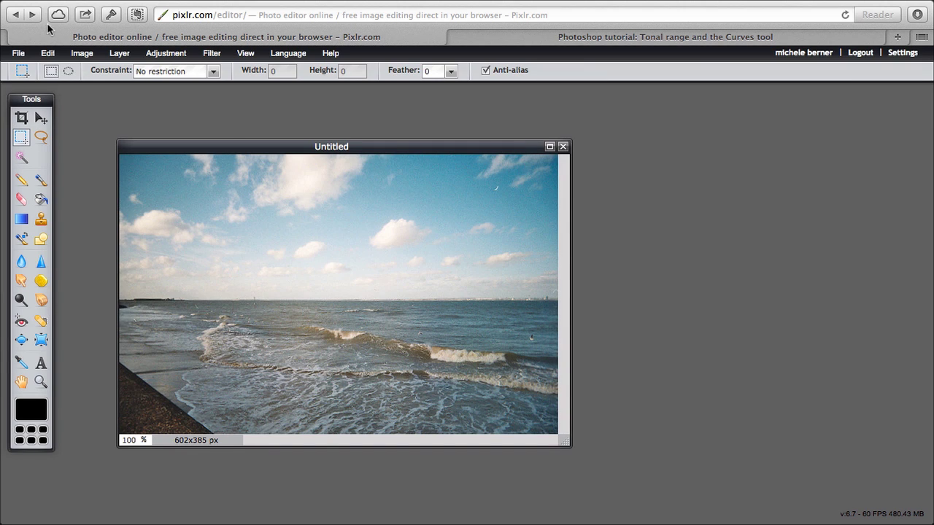
Step: Save the image as a JPEG with quality set to 100
{"action": "left_click", "coordinate": [18, 54]}
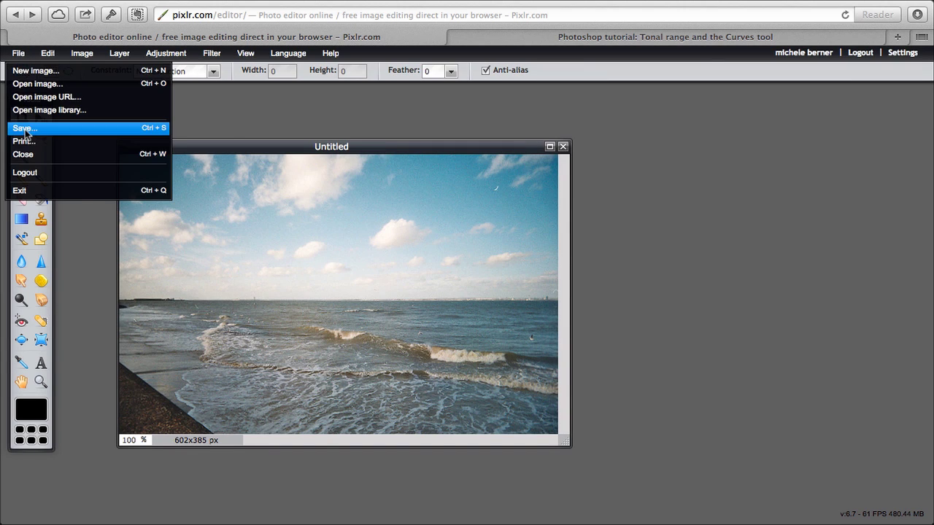
{"action": "left_click", "coordinate": [27, 128]}
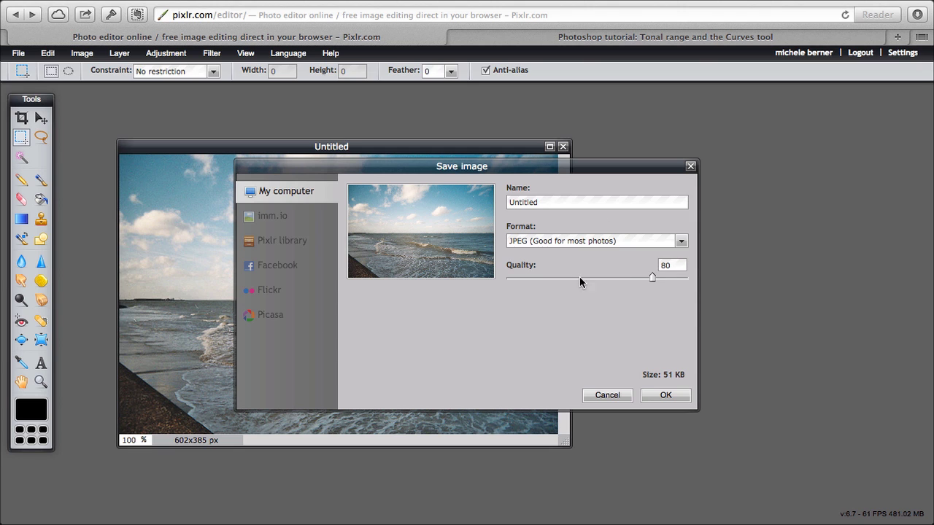
{"action": "left_click_drag", "start_coordinate": [688, 276], "coordinate": [691, 278]}
{"action": "left_click", "coordinate": [665, 395]}
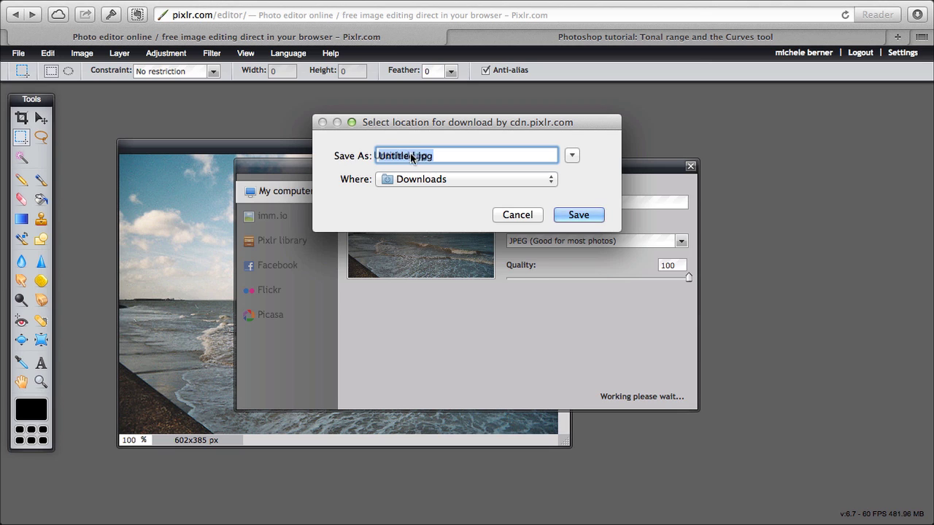
Step: Name the file 'straight horizon' and save it into Downloads
{"action": "left_click", "coordinate": [411, 156]}
{"action": "double_click", "coordinate": [410, 155]}
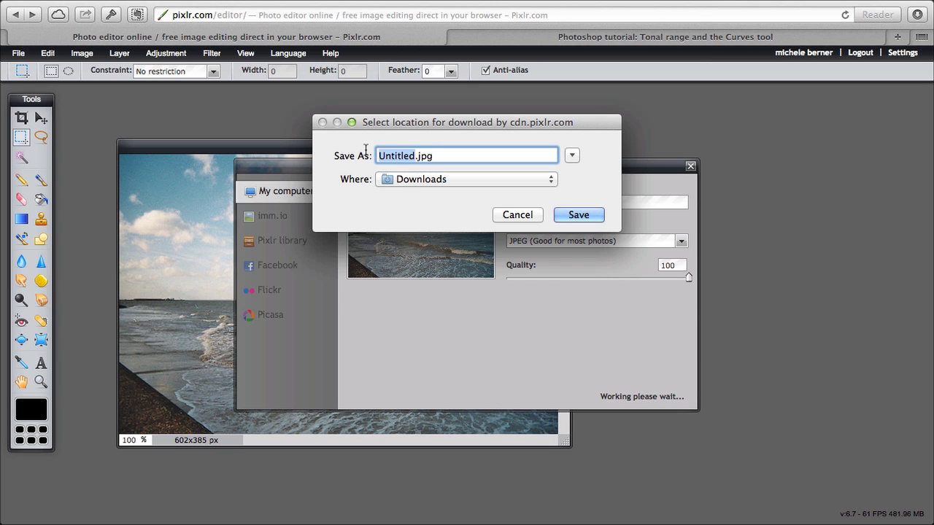
{"action": "type", "text": "straig"}
{"action": "type", "text": "ht hori"}
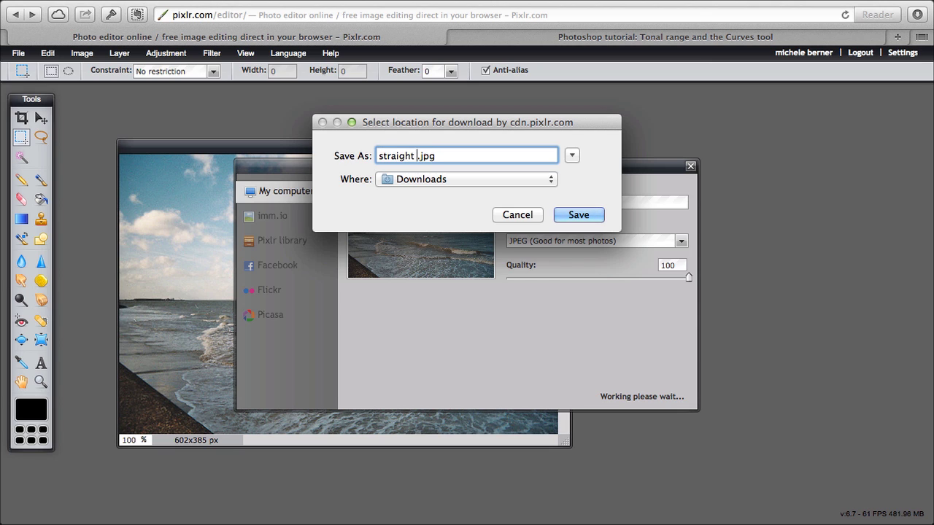
{"action": "type", "text": "zon"}
{"action": "left_click", "coordinate": [573, 215]}
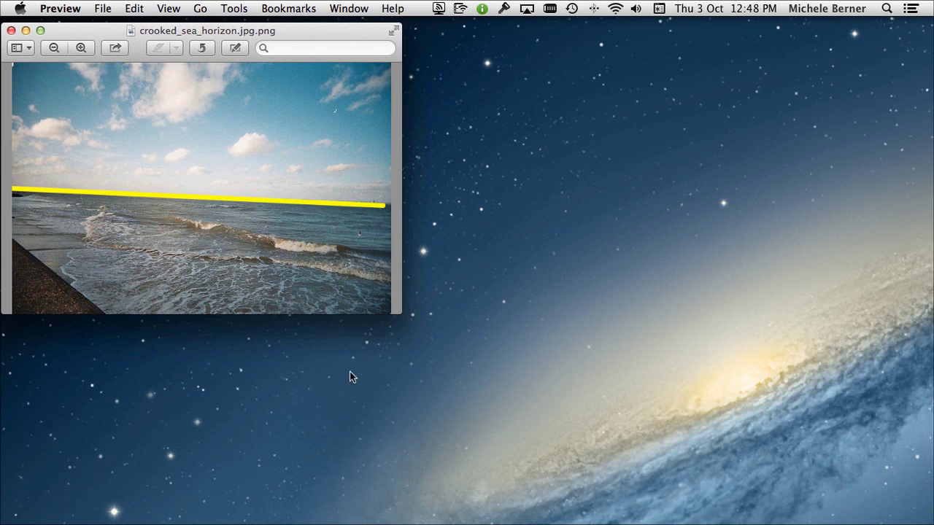
Step: Open straight horizon.jpg from Downloads in Preview and place it beside the original
{"action": "left_click", "coordinate": [26, 515]}
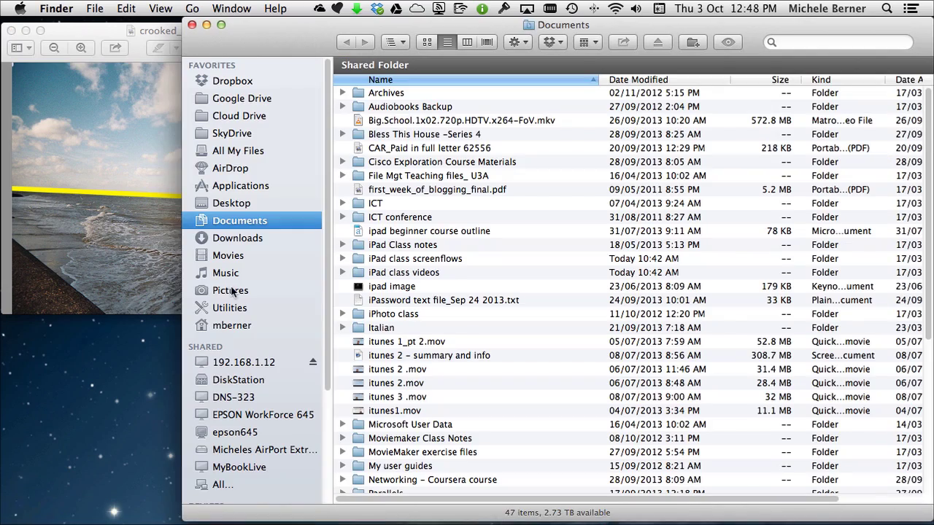
{"action": "left_click", "coordinate": [230, 239]}
{"action": "double_click", "coordinate": [394, 93]}
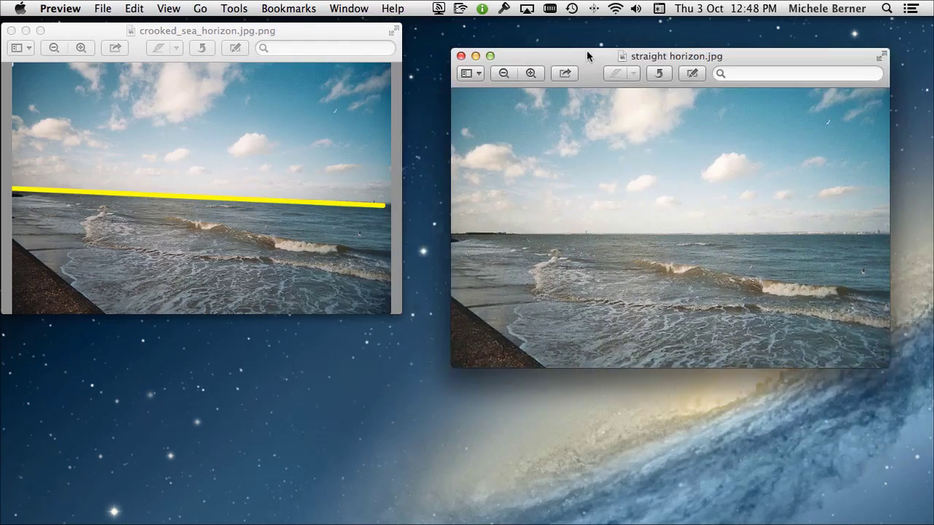
{"action": "left_click_drag", "start_coordinate": [547, 26], "coordinate": [547, 22]}
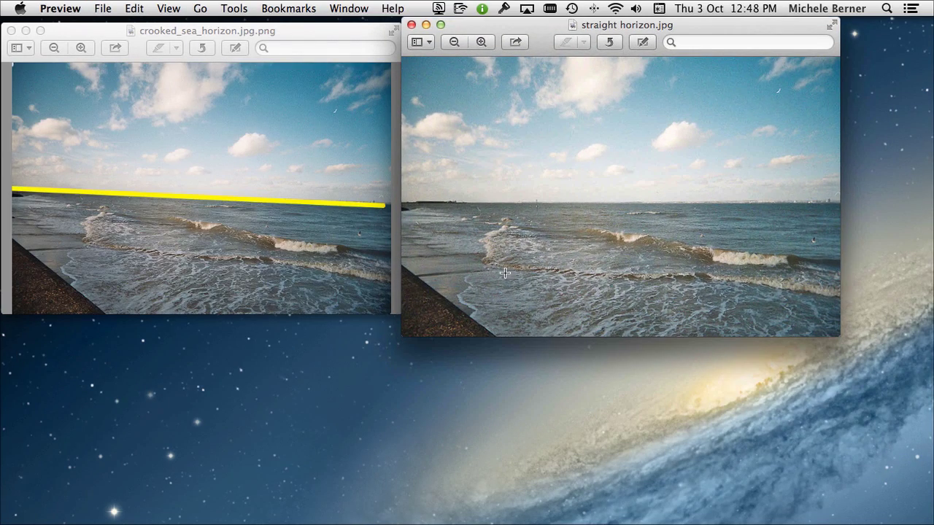